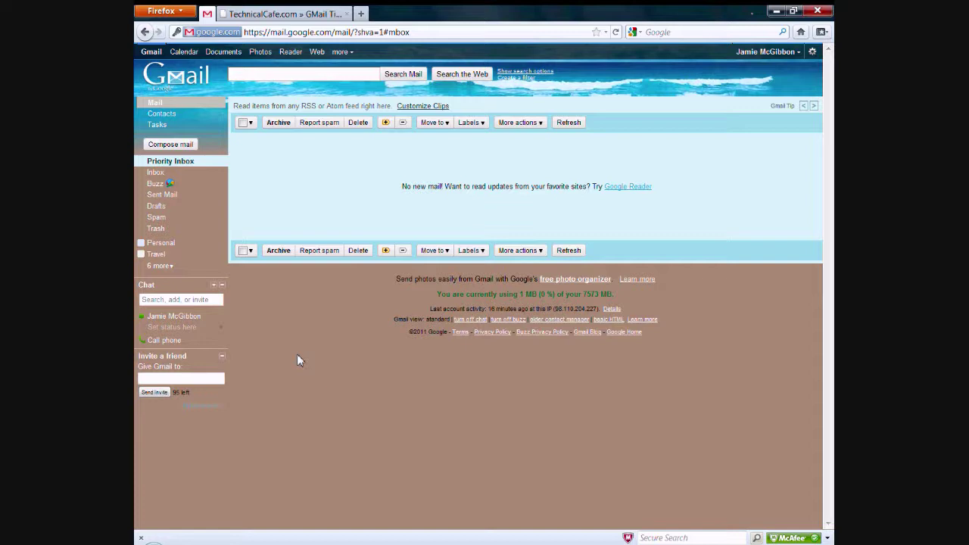
Read through the GMail Tips article on TechnicalCafe.com, covering the Labels, Themes, Chat and Accounts sections.
click(265, 13)
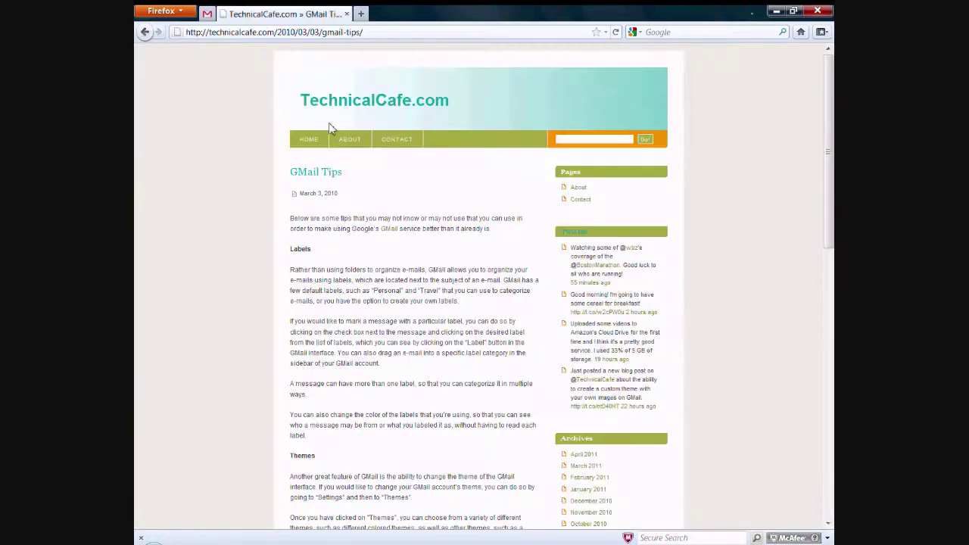
scroll(333, 182, down, 2)
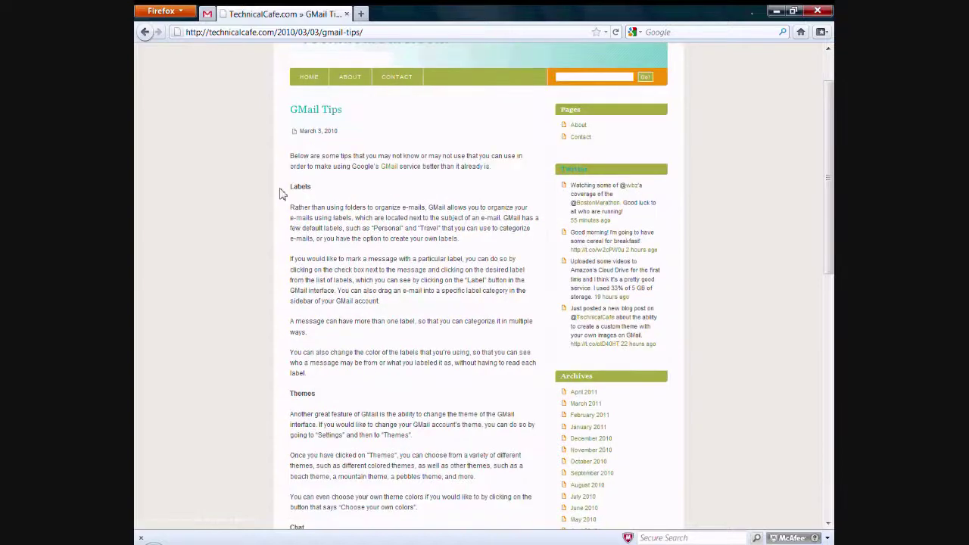
scroll(333, 310, down, 10)
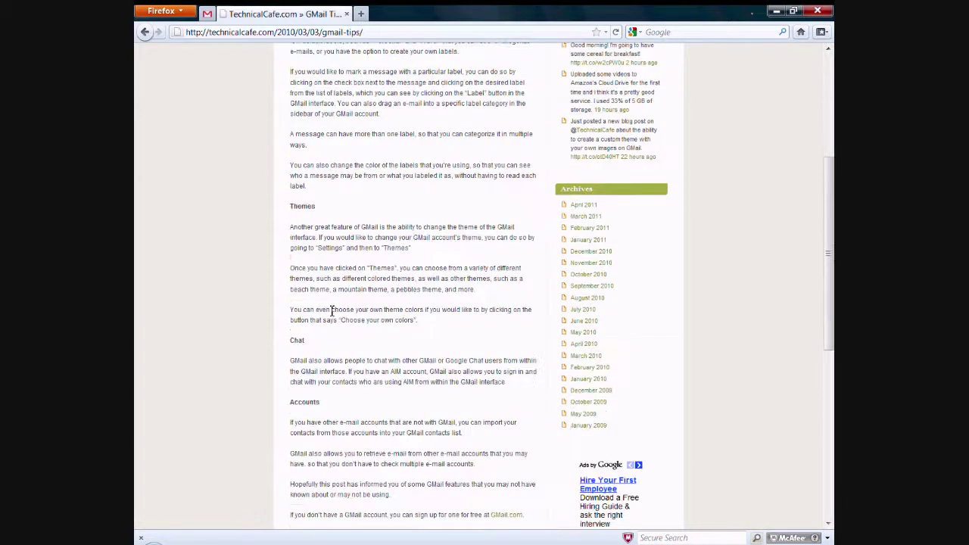
scroll(349, 309, up, 10)
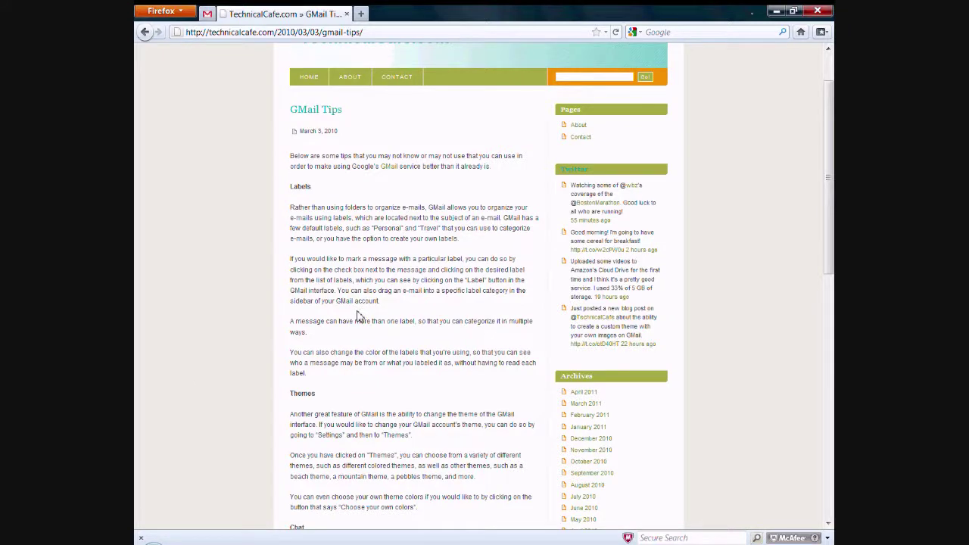
scroll(401, 260, up, 2)
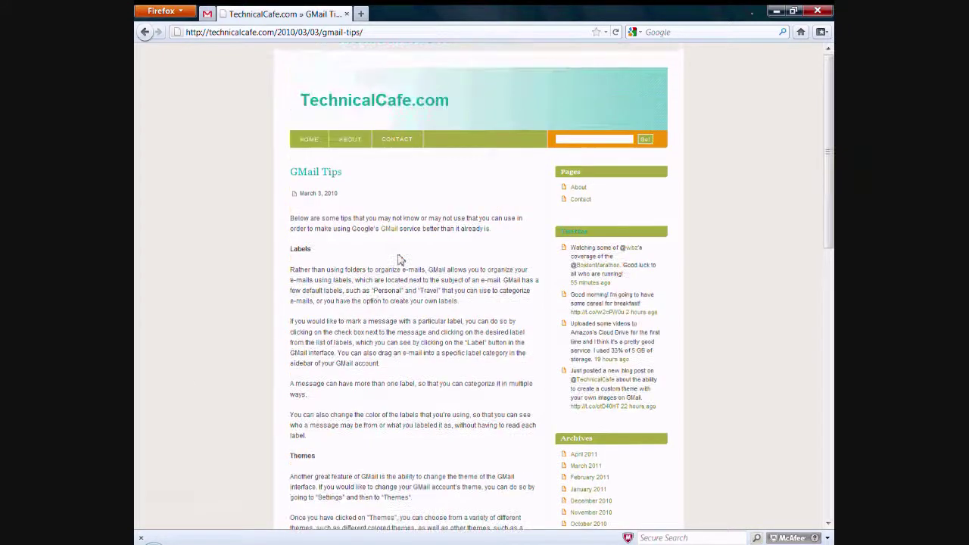
Switch back to Gmail and view the conversations filed under the Personal label.
click(209, 15)
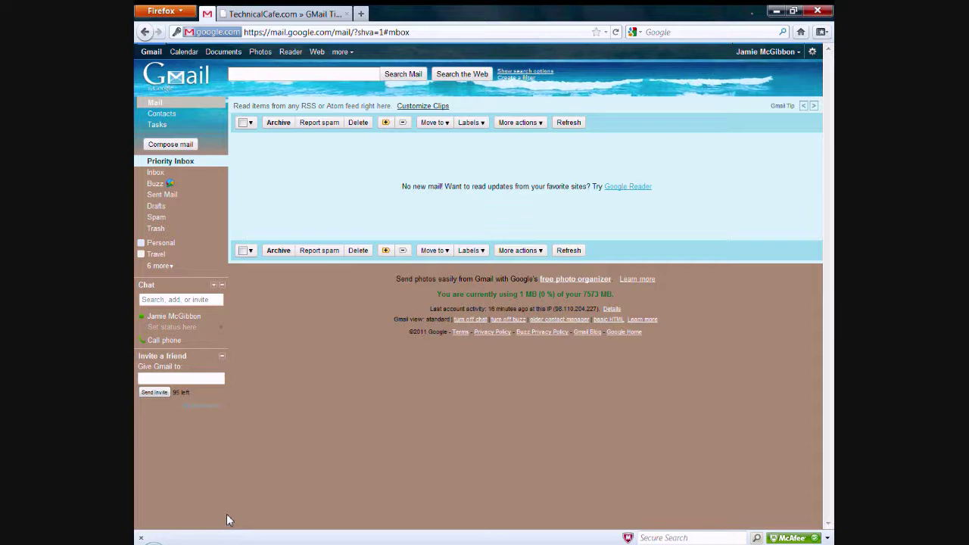
click(161, 265)
drag(539, 154, 325, 215)
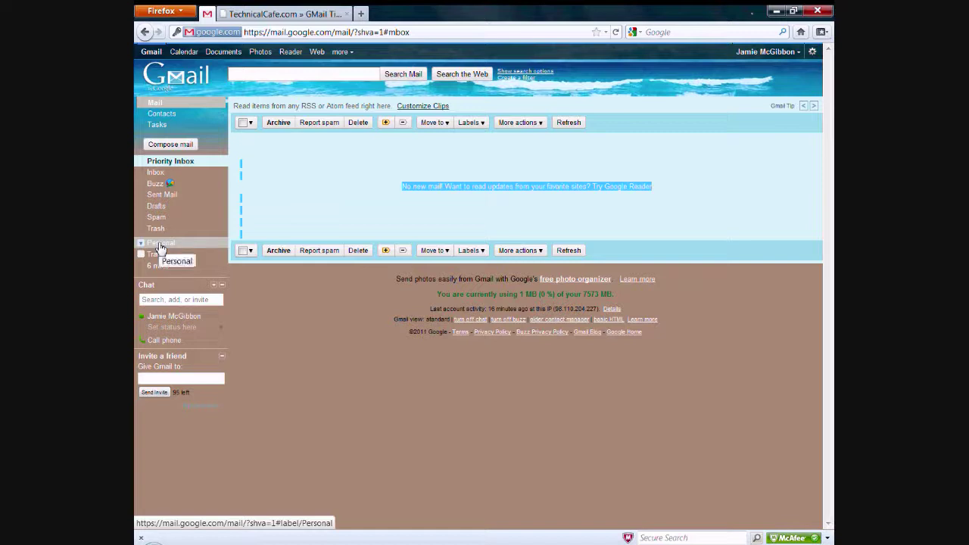
click(337, 297)
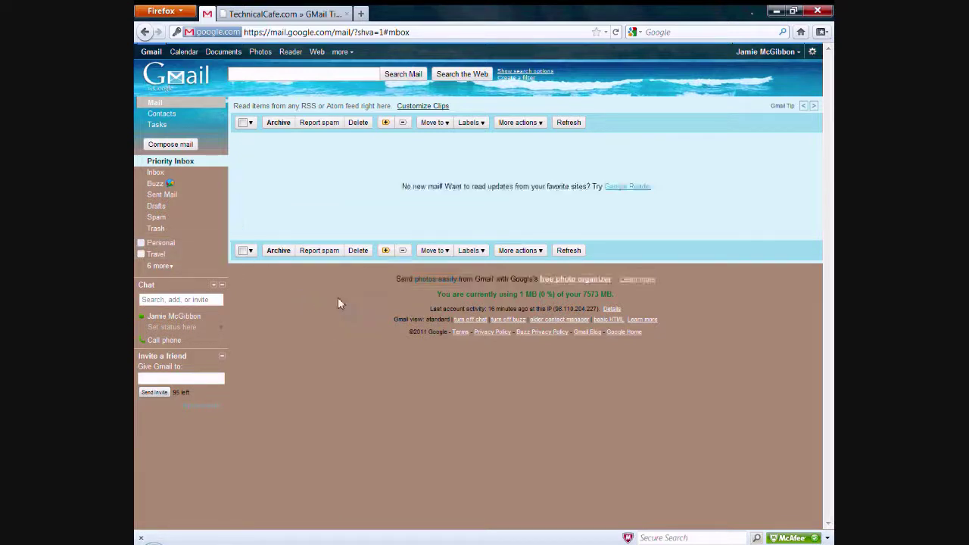
click(160, 246)
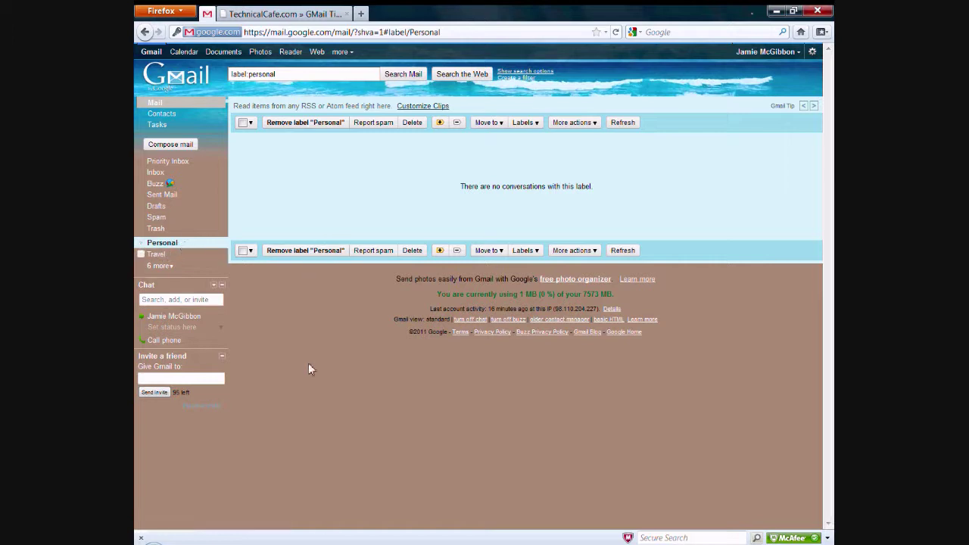
Change the Personal label's color to dark blue.
click(141, 243)
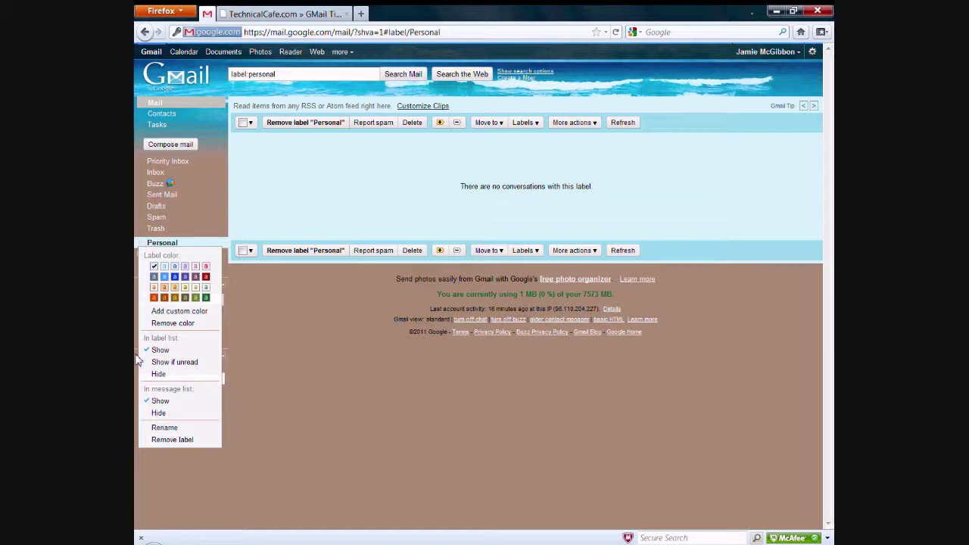
click(143, 242)
click(143, 243)
click(174, 277)
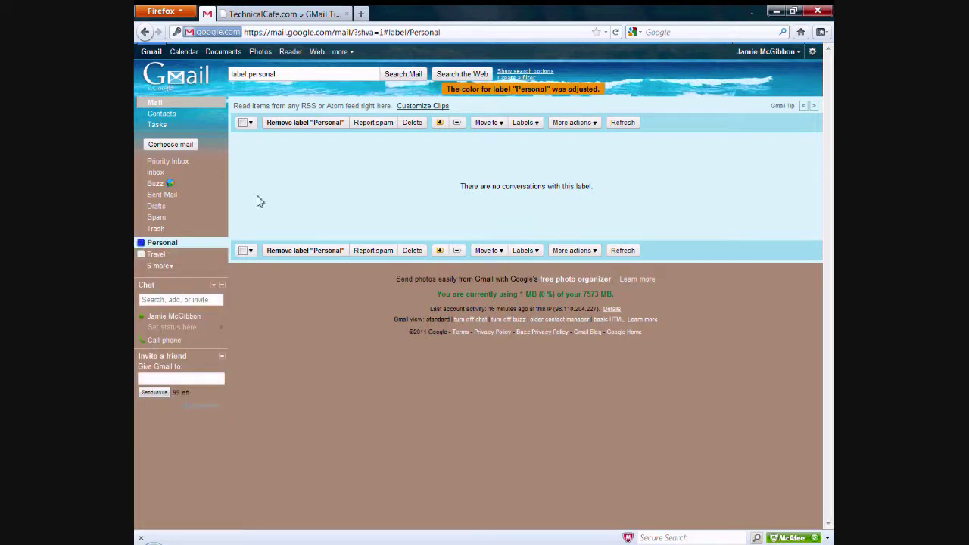
Go to the Inbox and restore the Personal label's original light color.
click(162, 173)
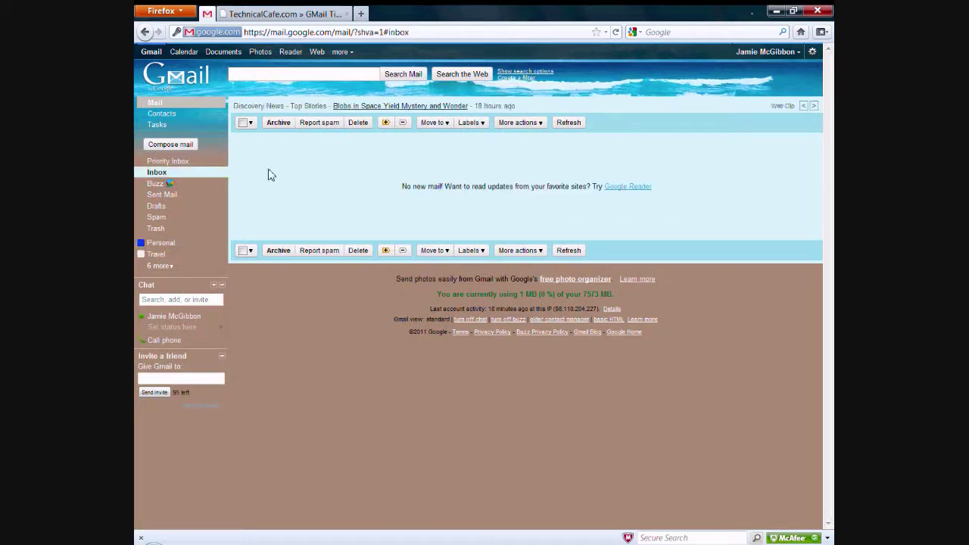
click(139, 244)
click(157, 273)
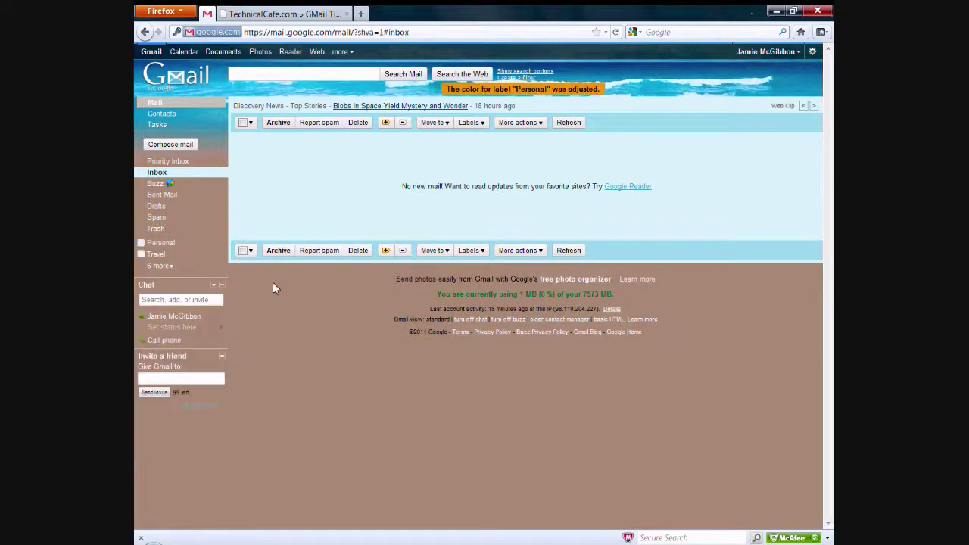
Create a new label named Video.
click(161, 266)
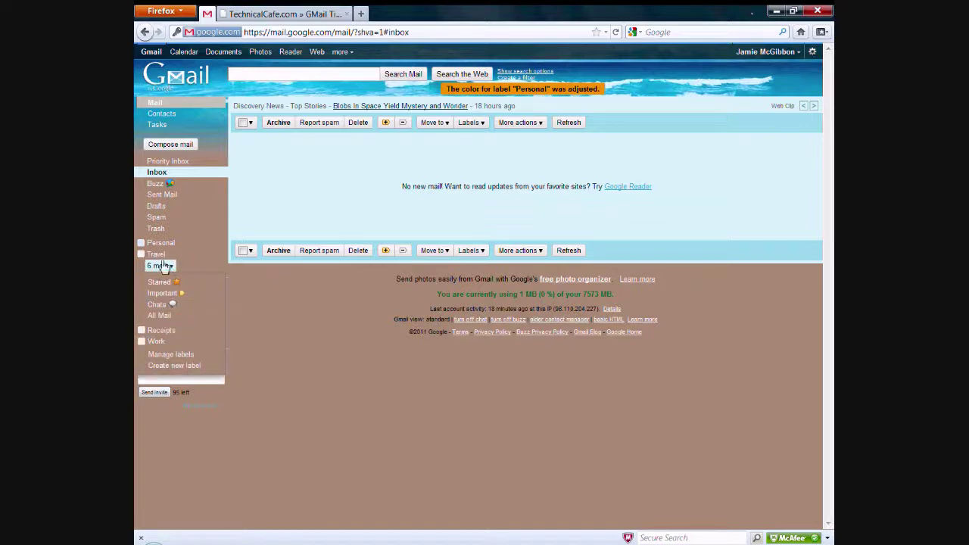
click(179, 366)
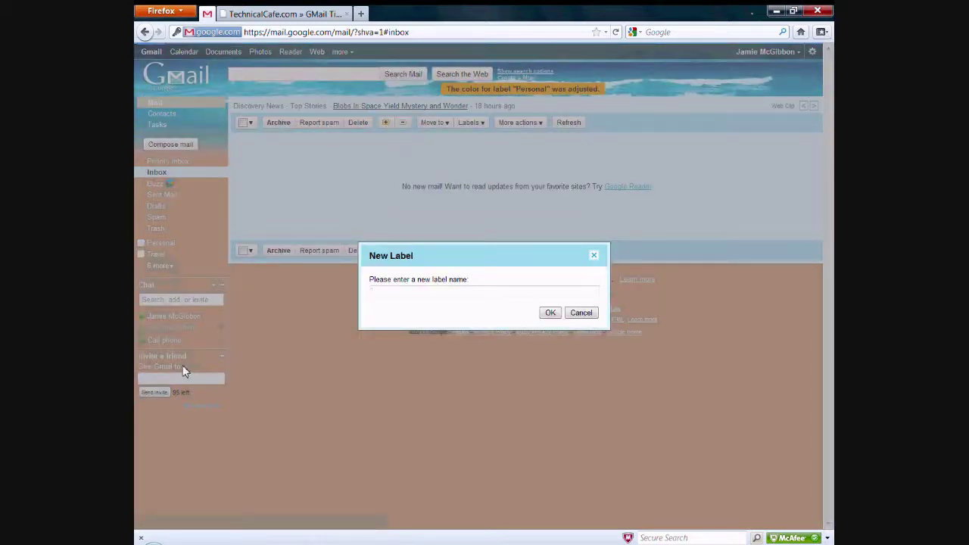
text(Video)
key(Return)
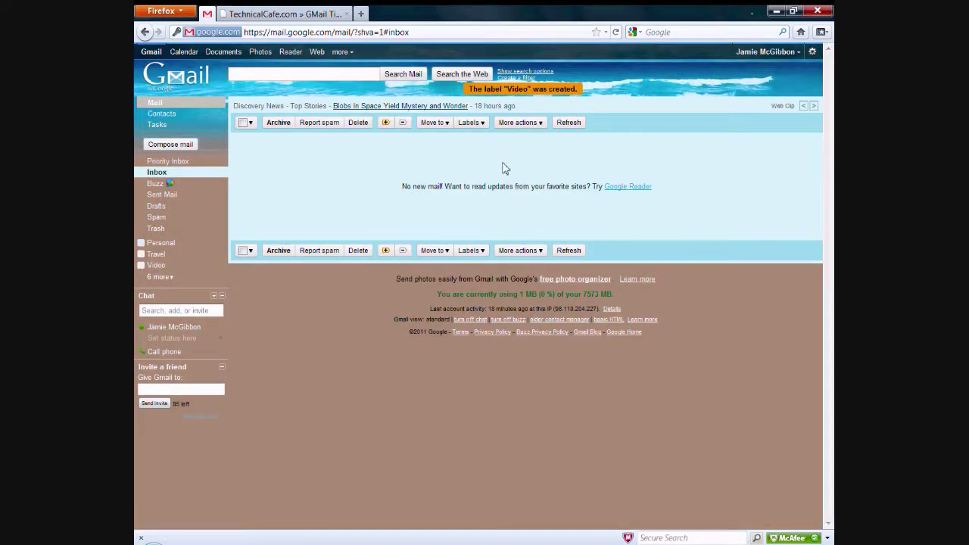
Hide the Video label from the label list.
drag(502, 167, 336, 306)
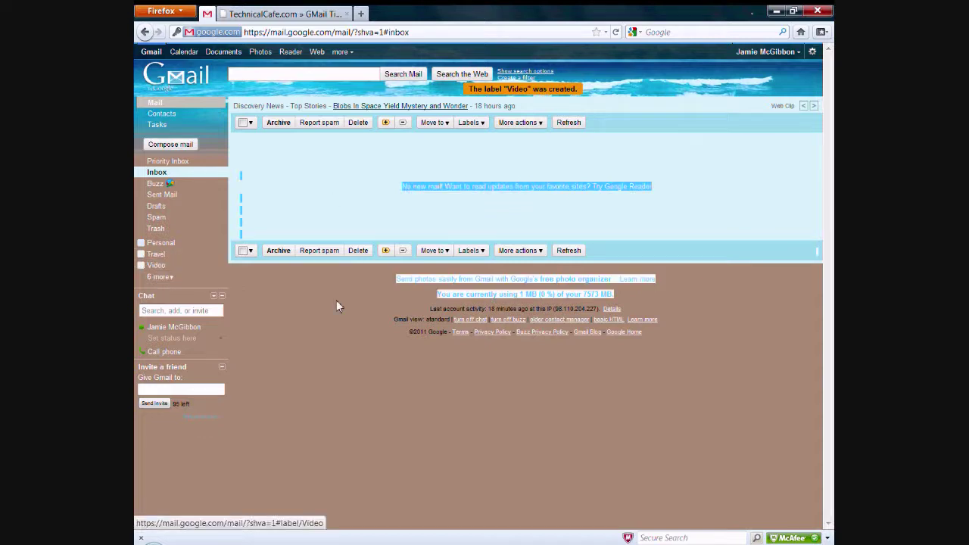
click(287, 310)
click(140, 265)
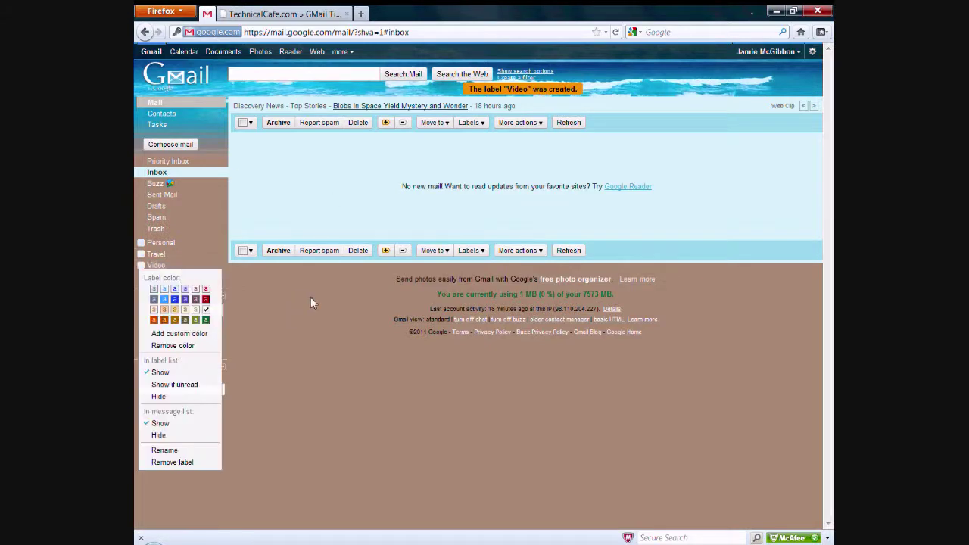
click(188, 398)
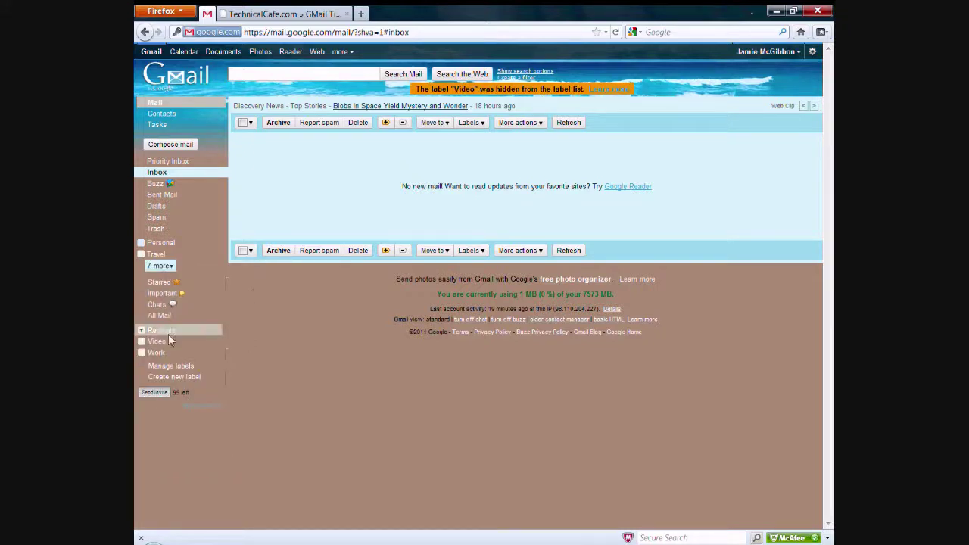
Open the label management settings, review the system and custom labels, and permanently remove the Video label.
click(187, 369)
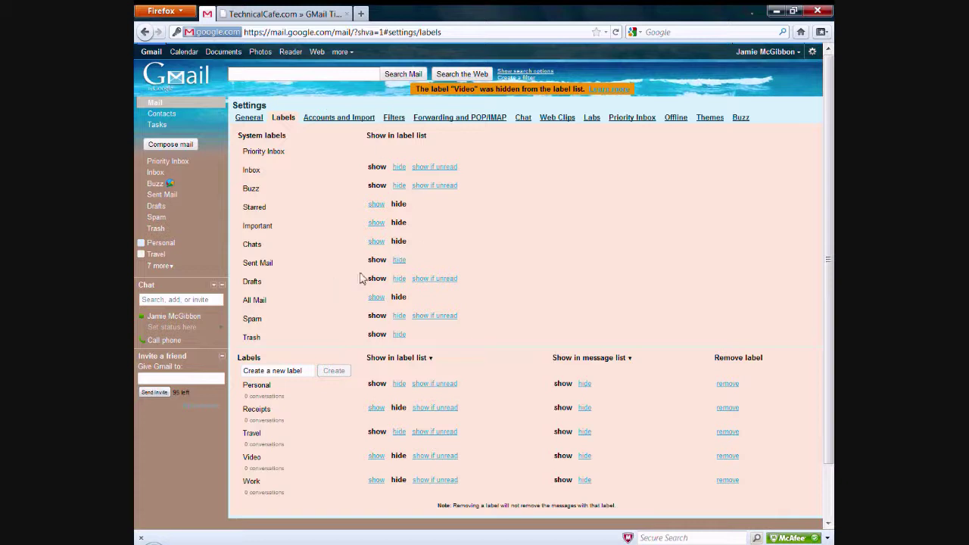
drag(242, 135, 313, 330)
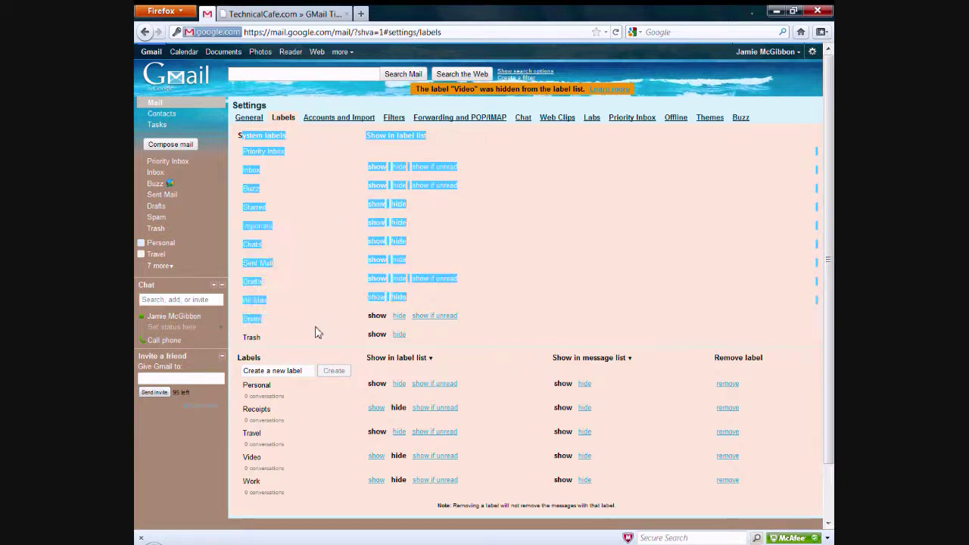
click(318, 333)
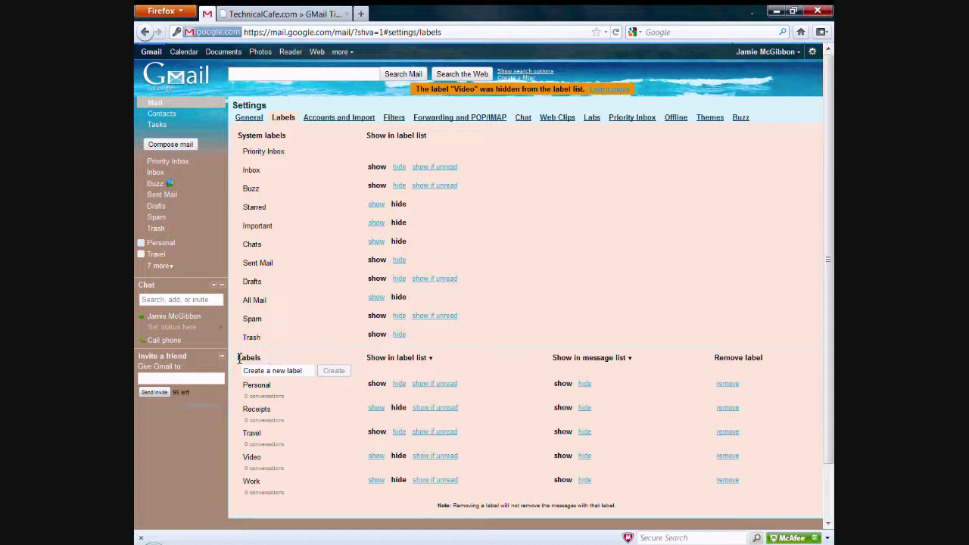
drag(238, 358, 296, 364)
click(320, 379)
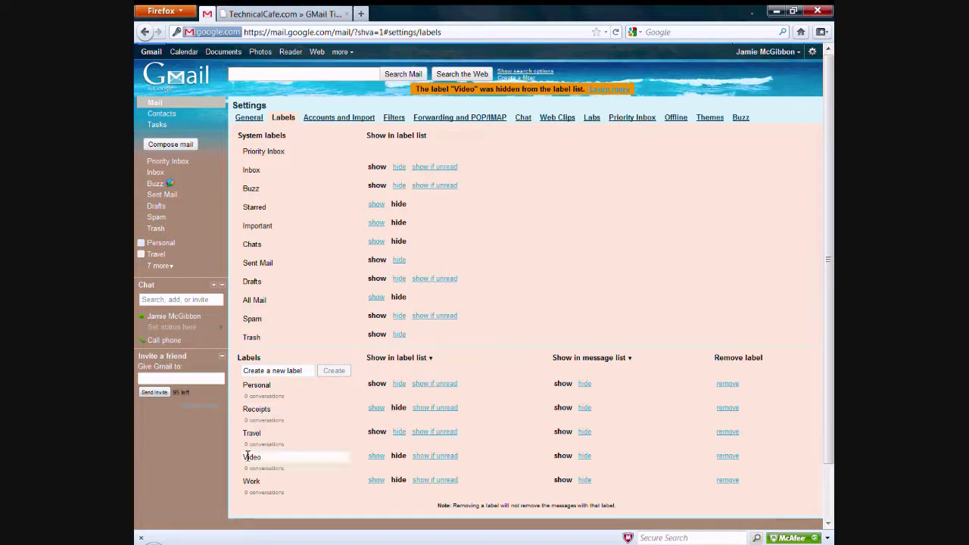
click(727, 455)
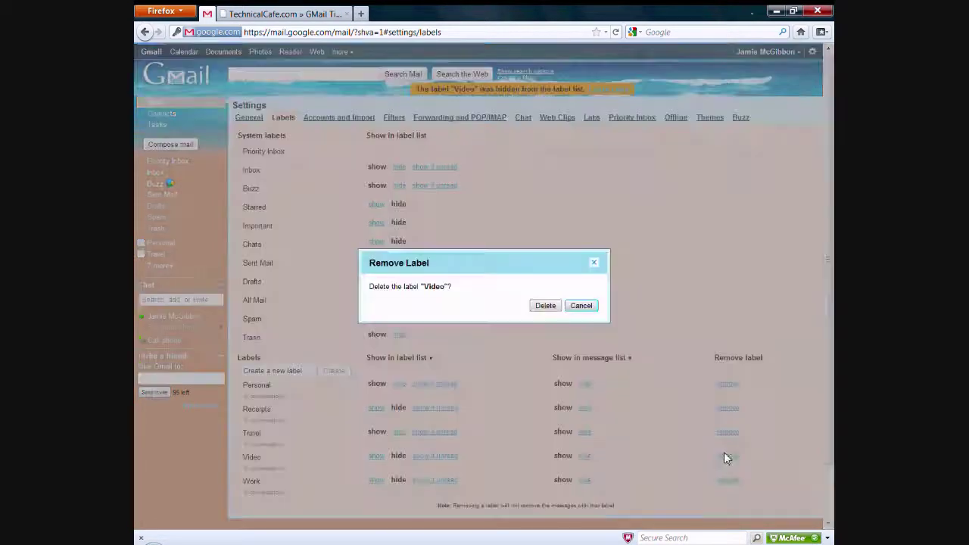
click(546, 307)
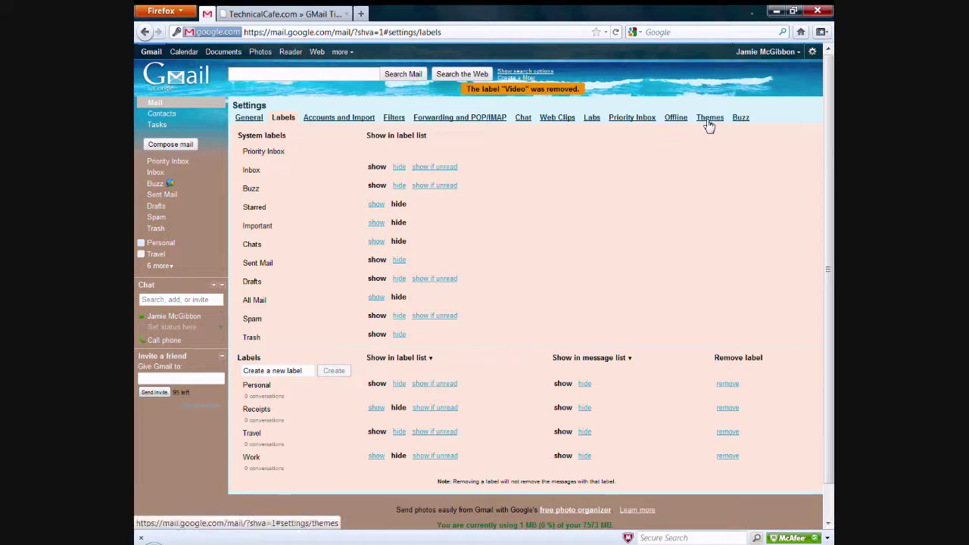
Open the mail theme settings and try the Bold Blue, Bubblegum, Green Sky and Minimalist themes in turn.
click(813, 52)
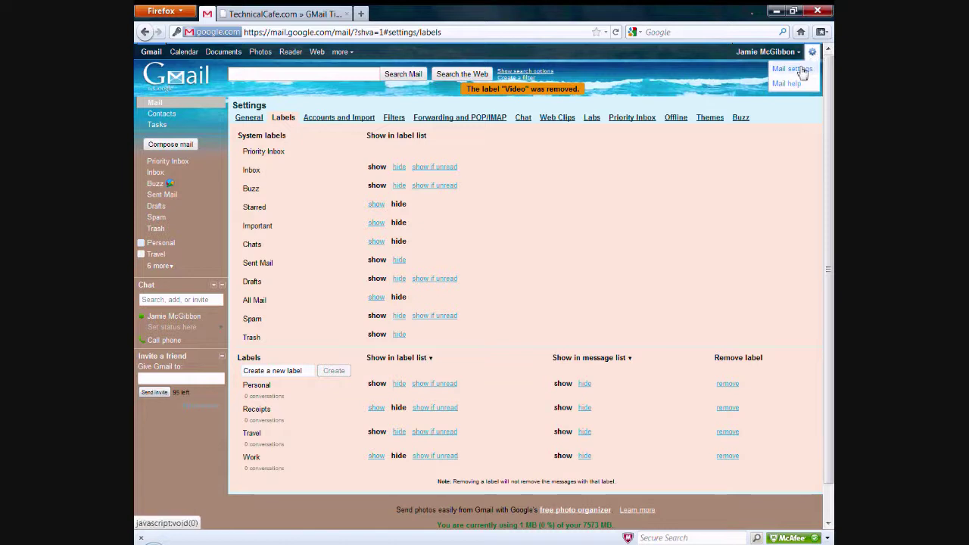
click(796, 68)
click(709, 117)
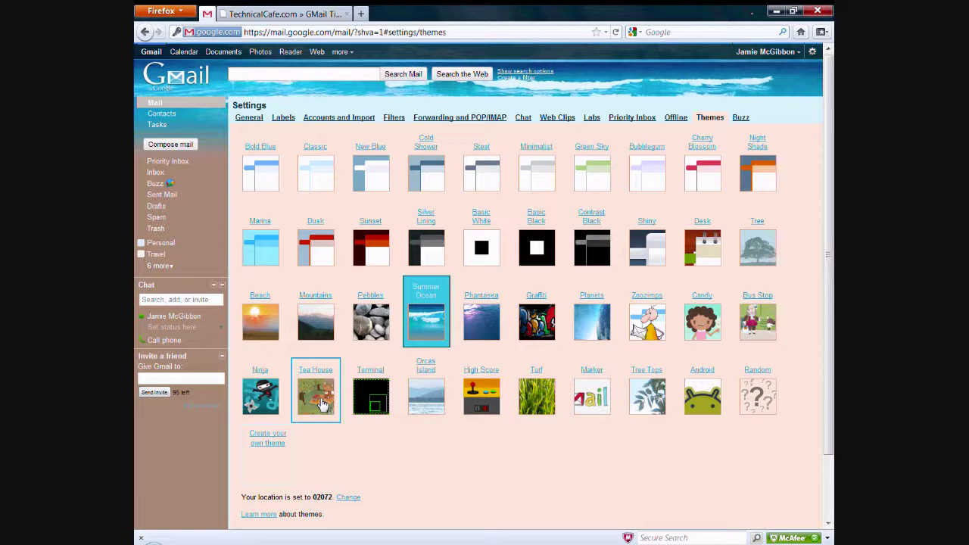
click(259, 173)
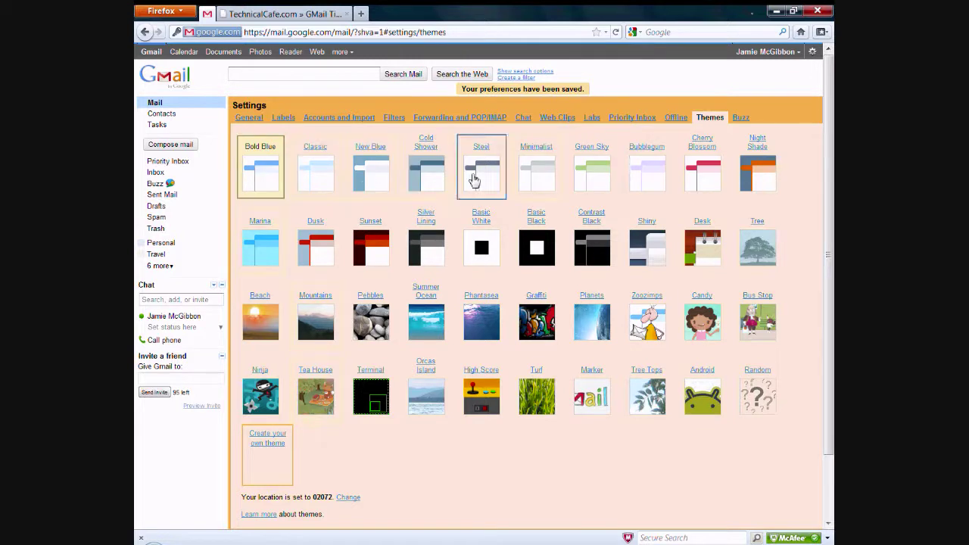
click(640, 175)
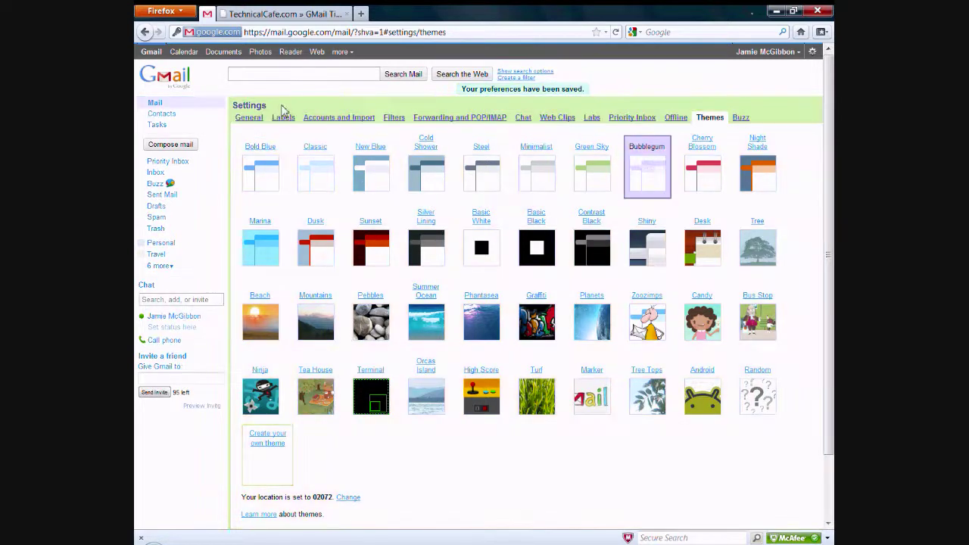
click(595, 182)
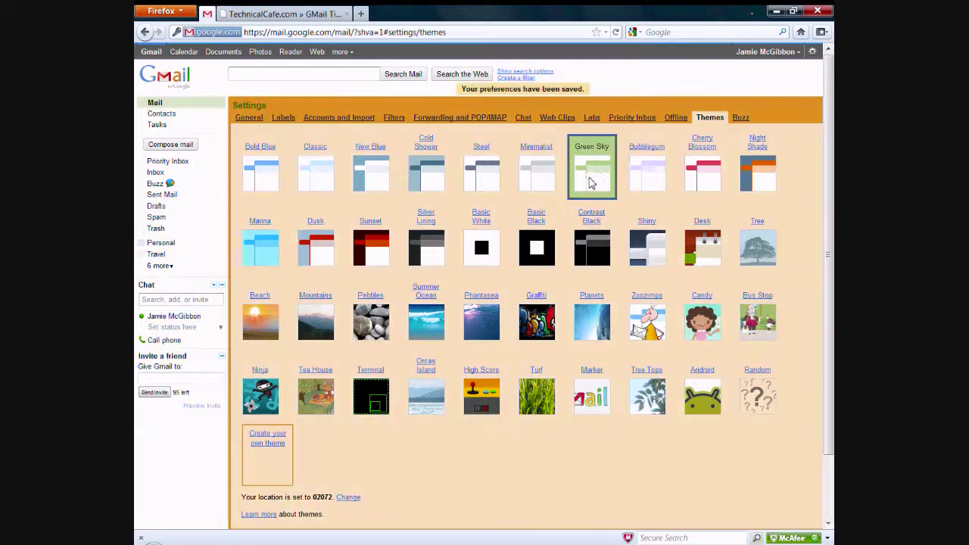
click(543, 186)
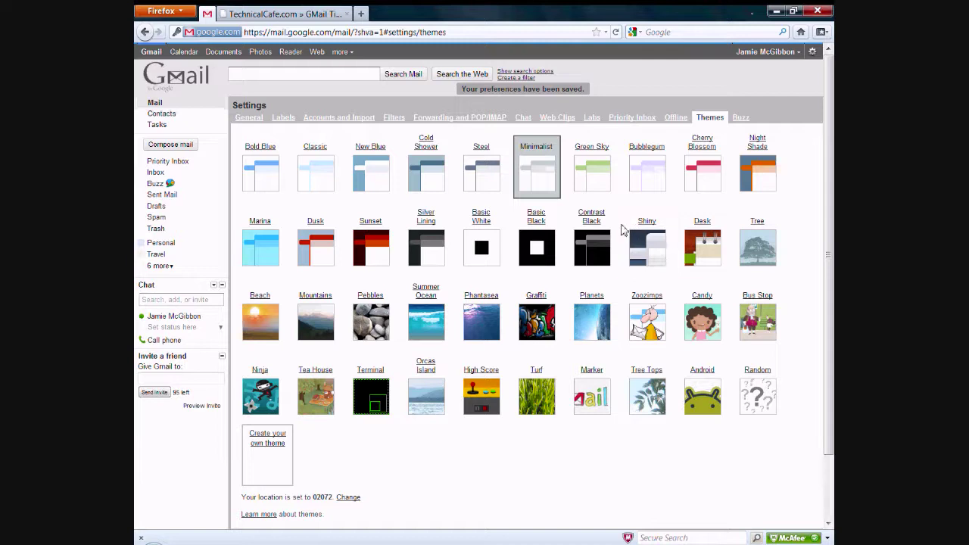
Try the Shiny, Desk and Beach themes, ending with the Pebbles theme applied.
click(647, 246)
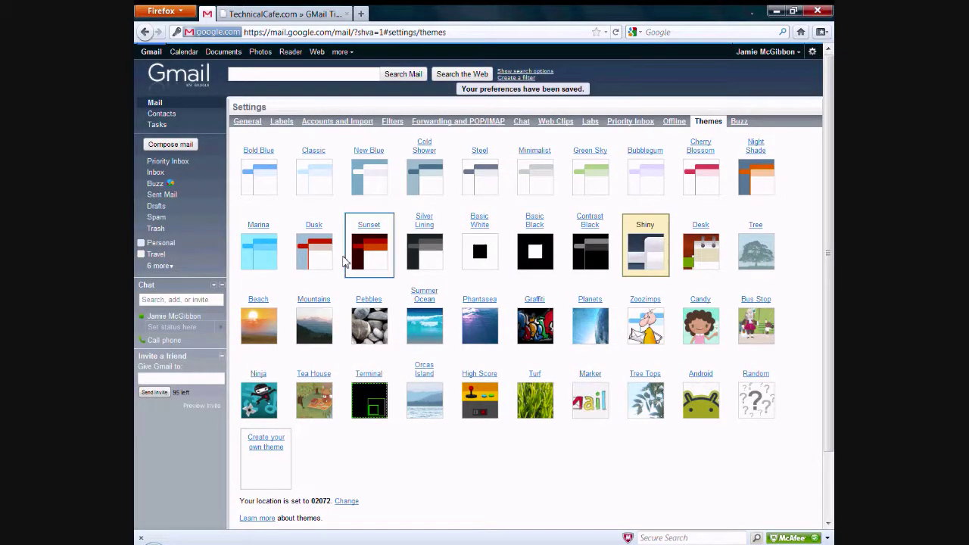
click(719, 260)
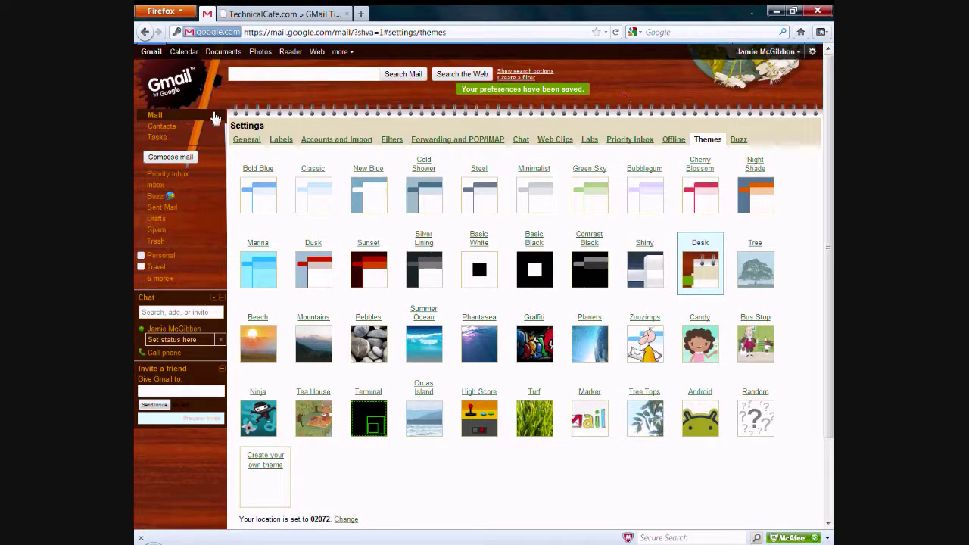
click(257, 327)
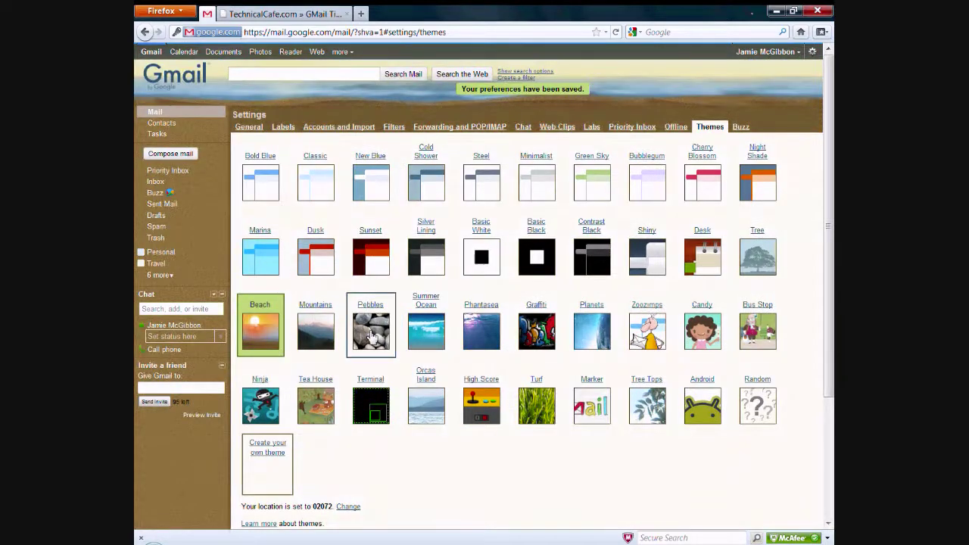
click(368, 333)
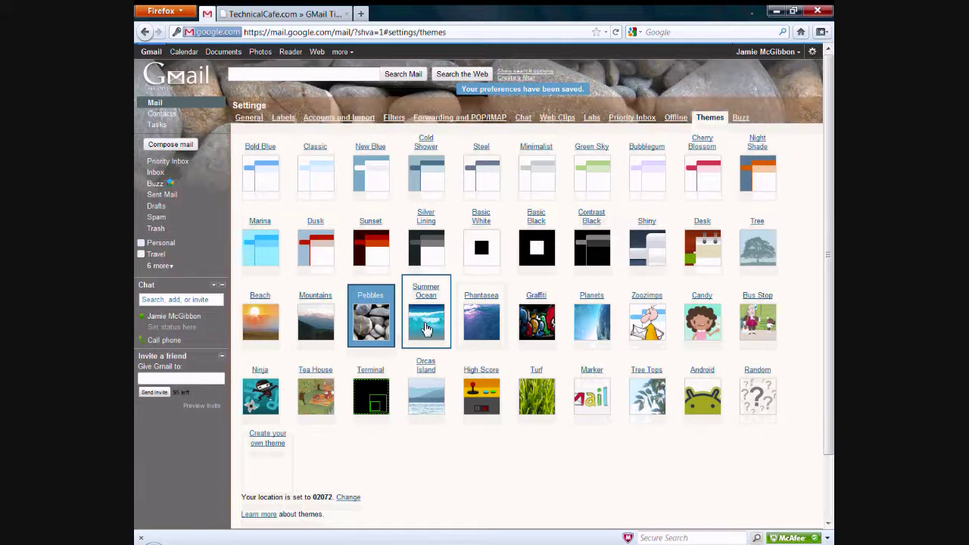
Try the Summer Ocean, Android and Random themes, ending with the Summer Ocean theme applied.
click(429, 331)
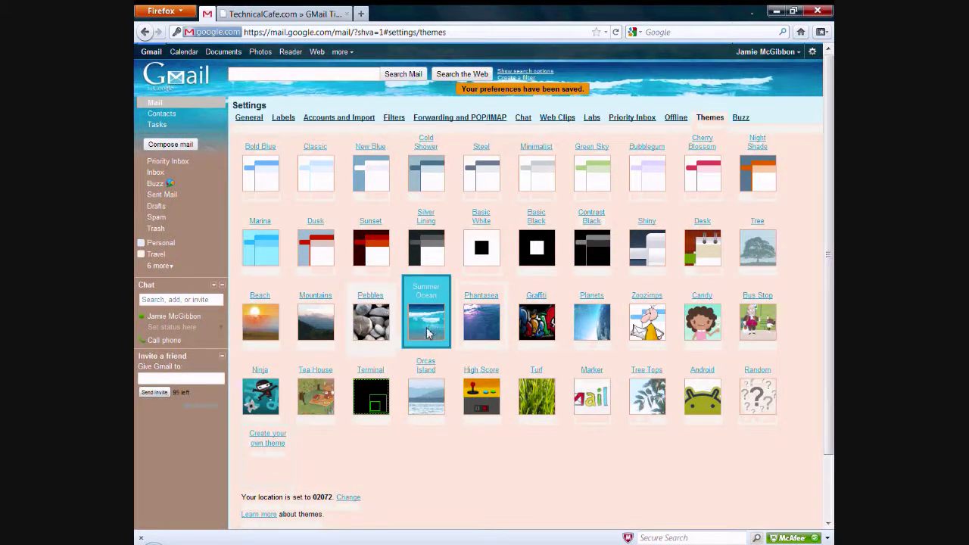
click(700, 398)
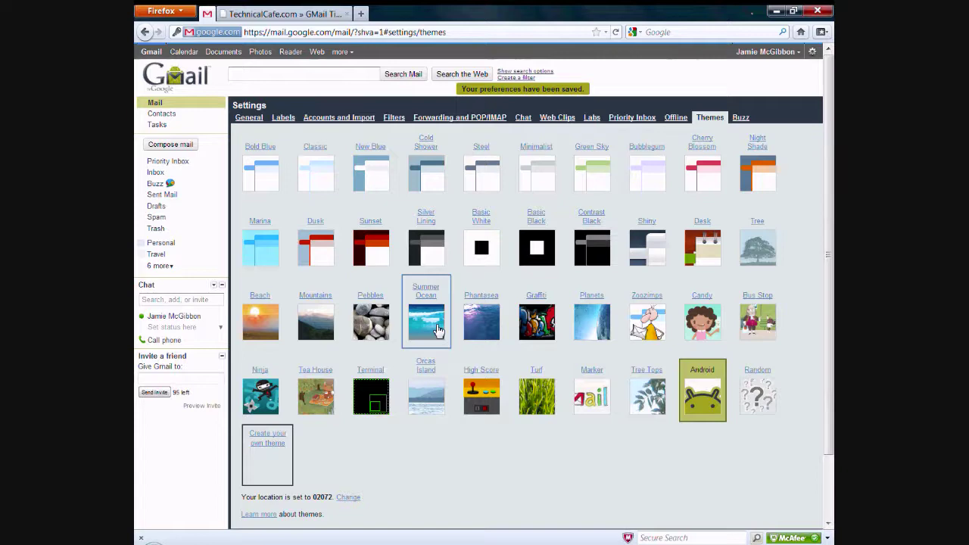
click(437, 330)
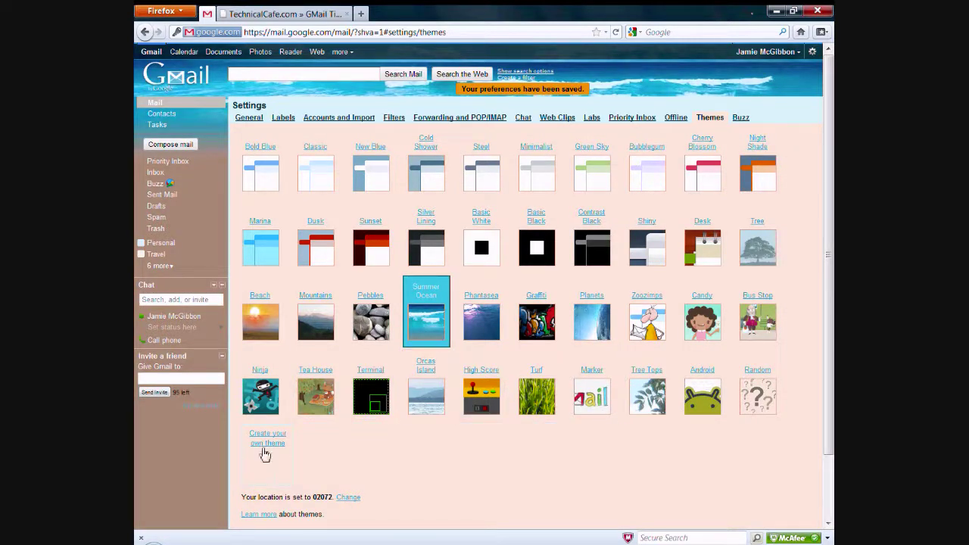
mouse_move(303, 541)
click(754, 395)
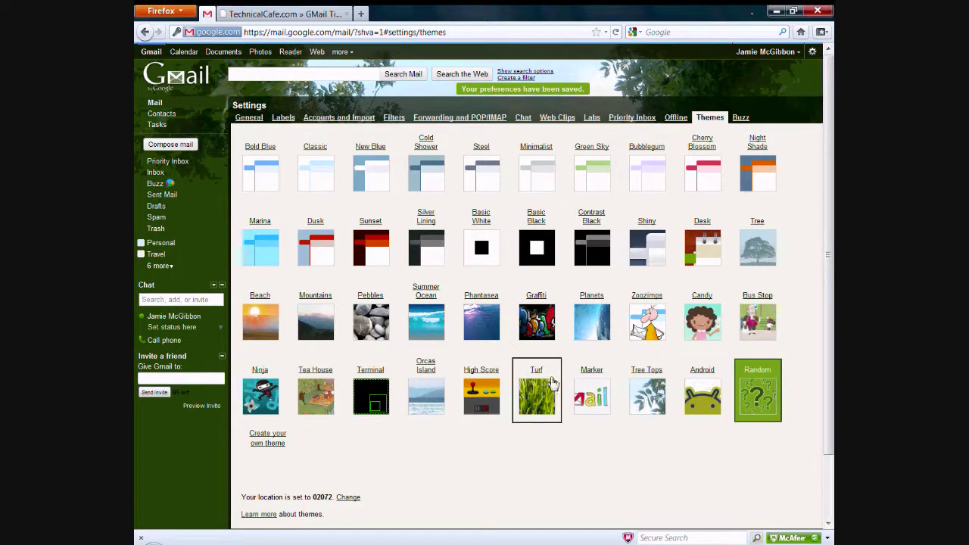
click(450, 327)
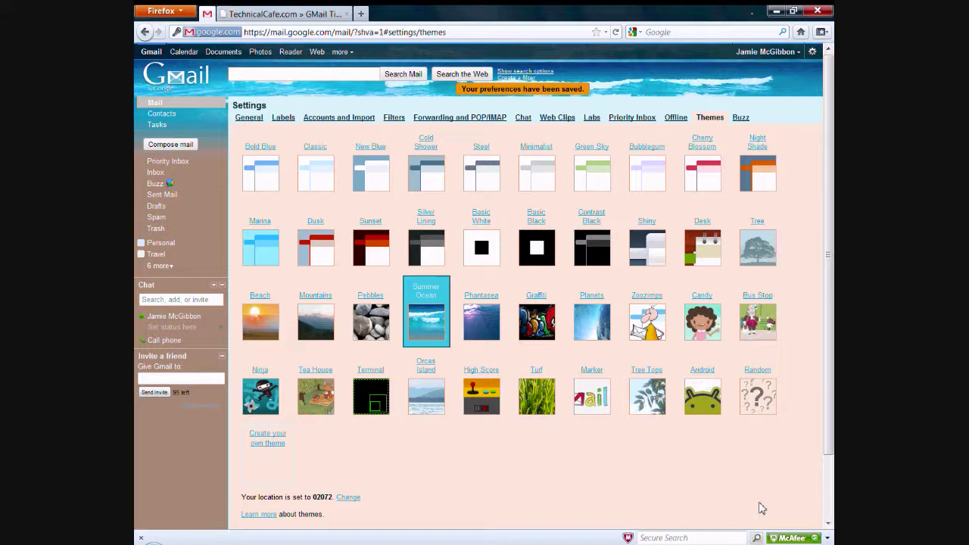
Expand the list of additional labels to view its entries and collapse it again.
click(162, 265)
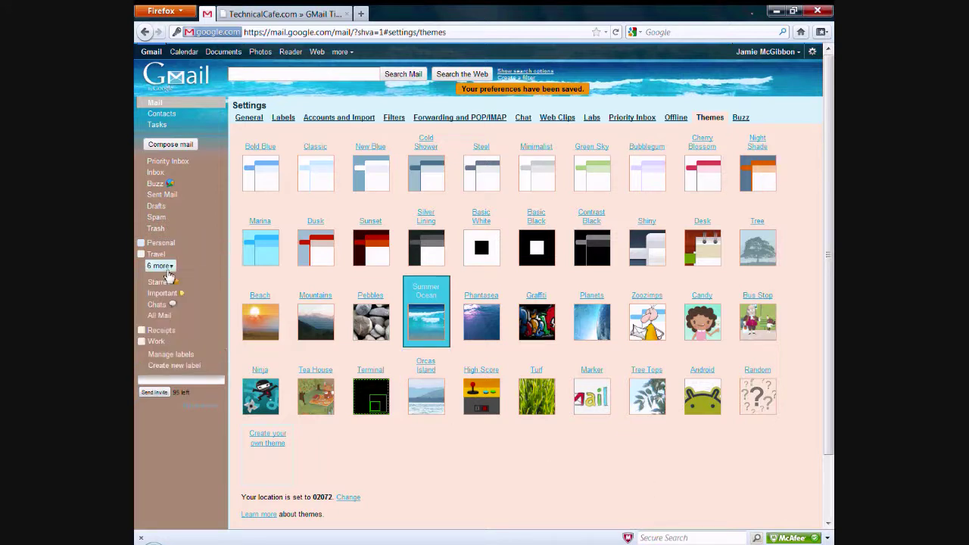
click(502, 518)
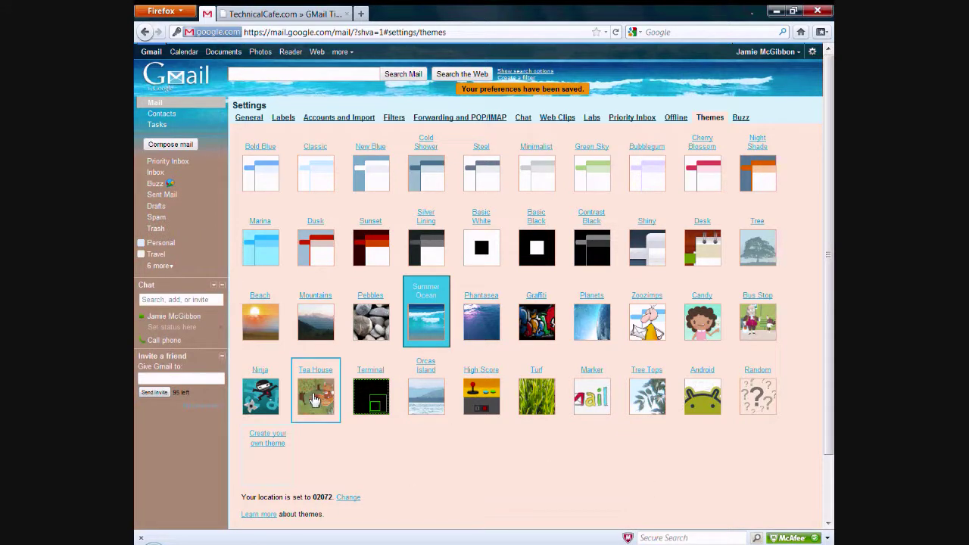
Open the phone calling window, enter the digit 1 on its dial pad, and close the window without calling.
click(168, 342)
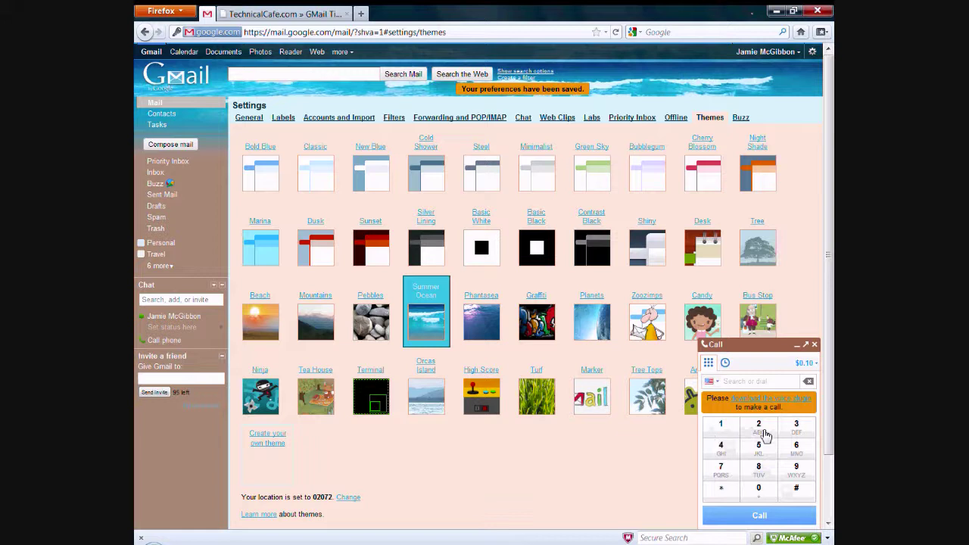
click(726, 436)
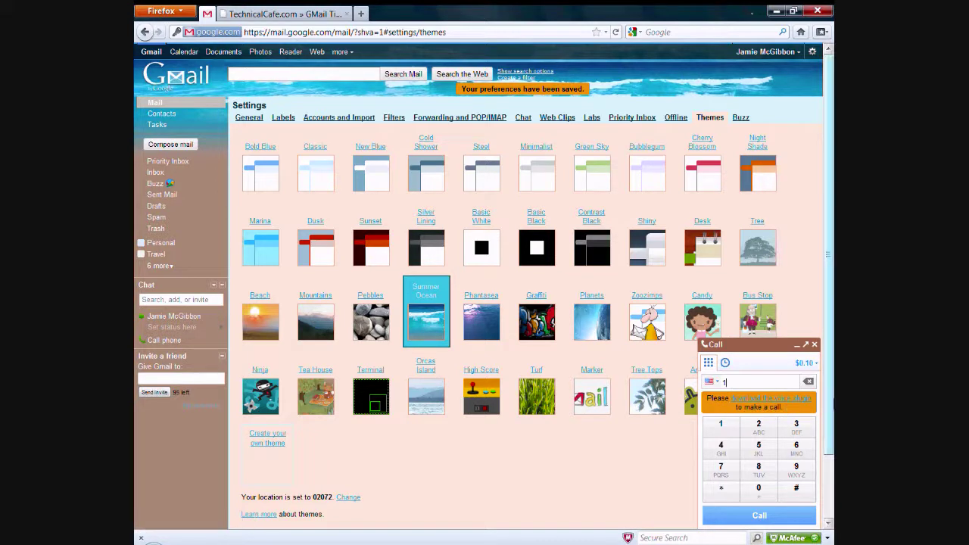
click(815, 345)
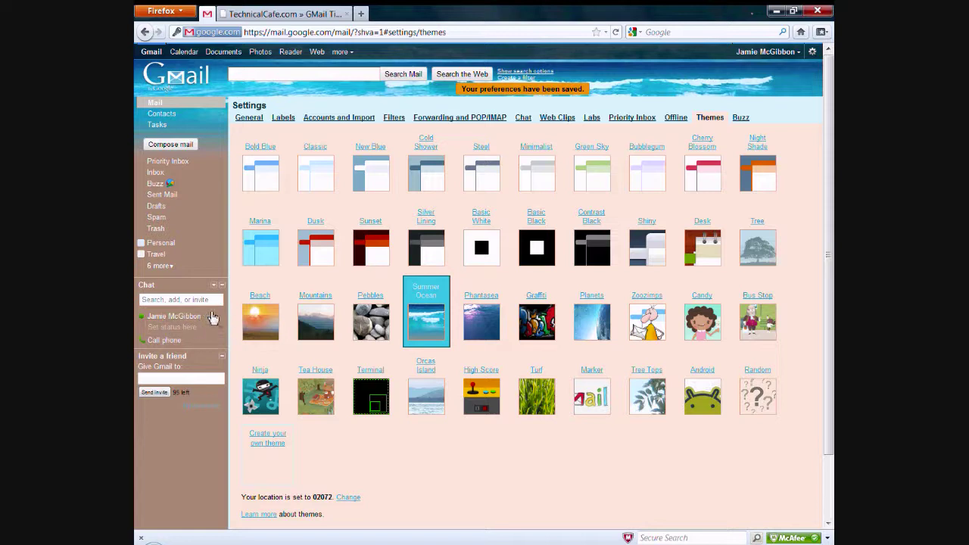
View the account's own contact card in chat and the available chat status options, and close them without choosing a status.
mouse_move(170, 319)
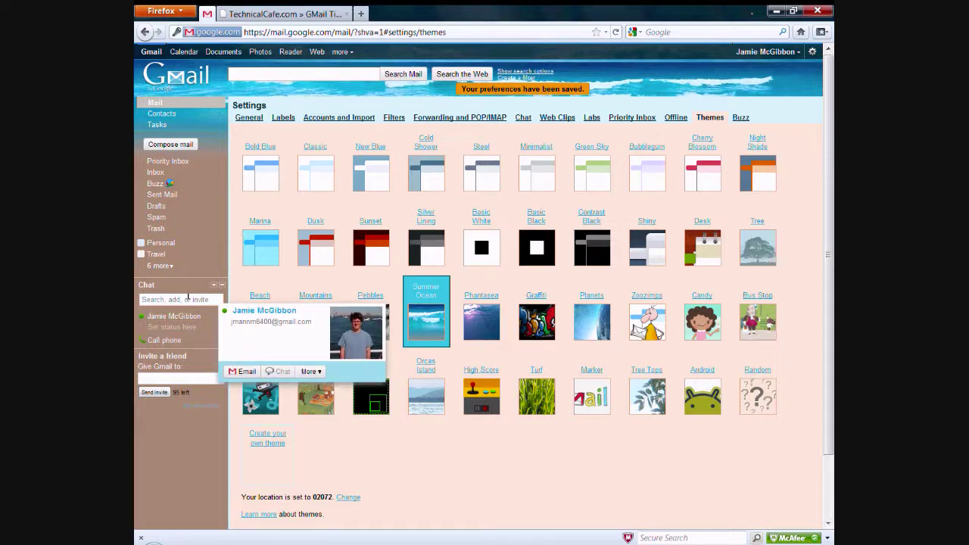
click(219, 327)
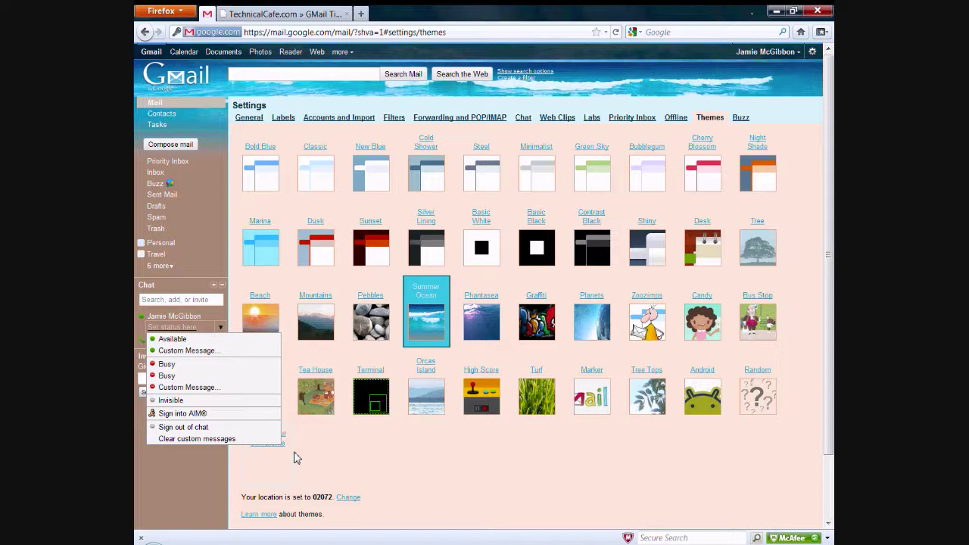
click(341, 447)
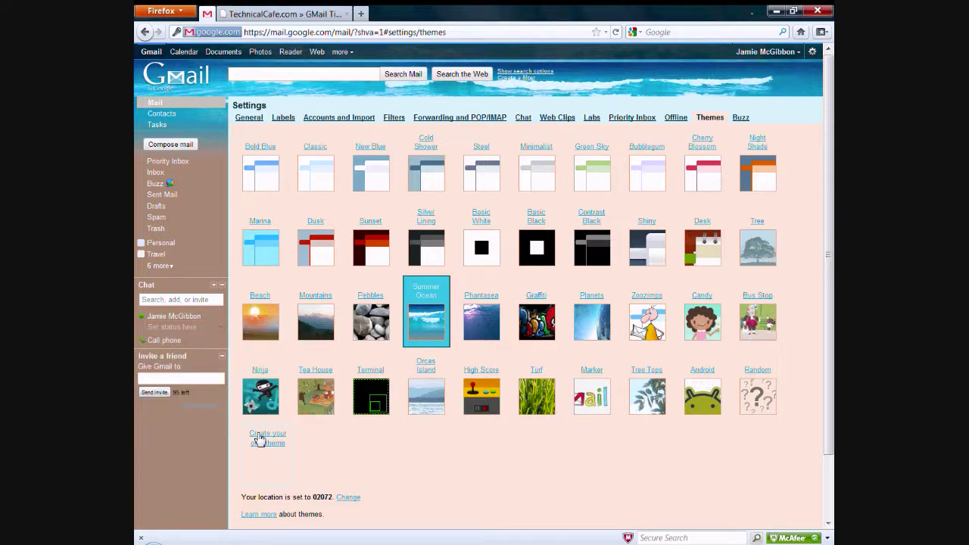